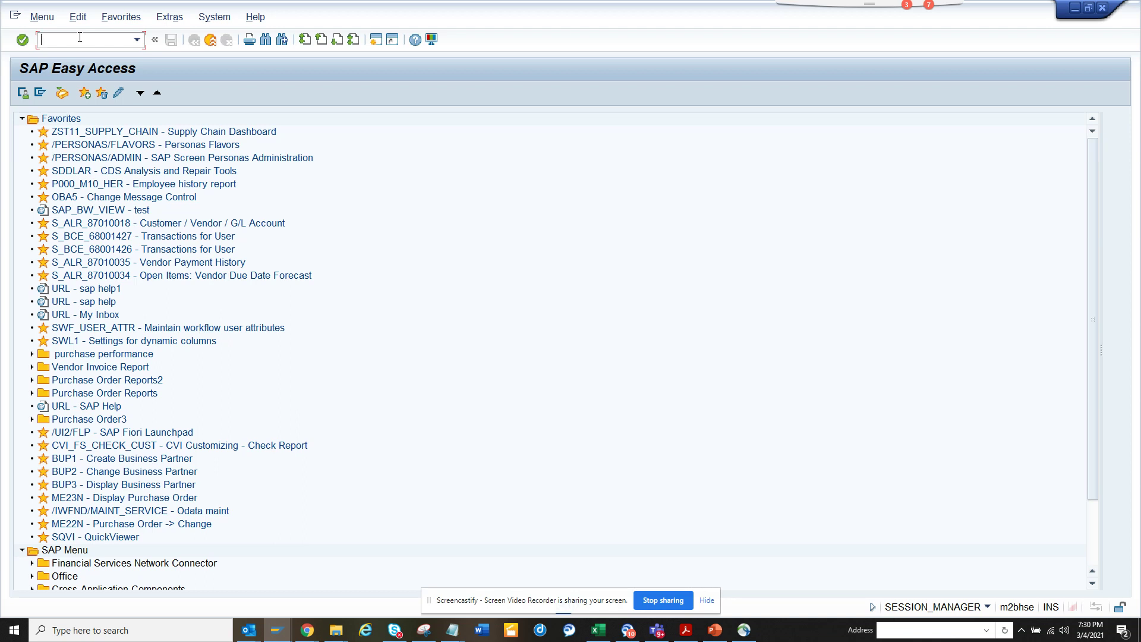
- Run SE16T and start the Find Transactions search
type("se16t")
key("Return")
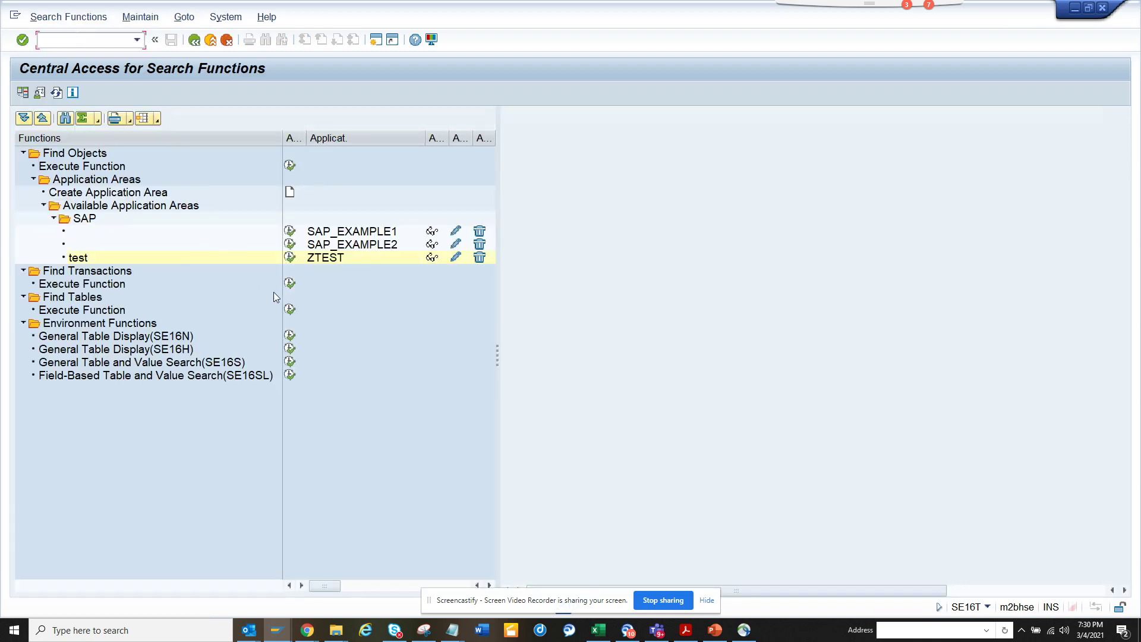
left_click(289, 282)
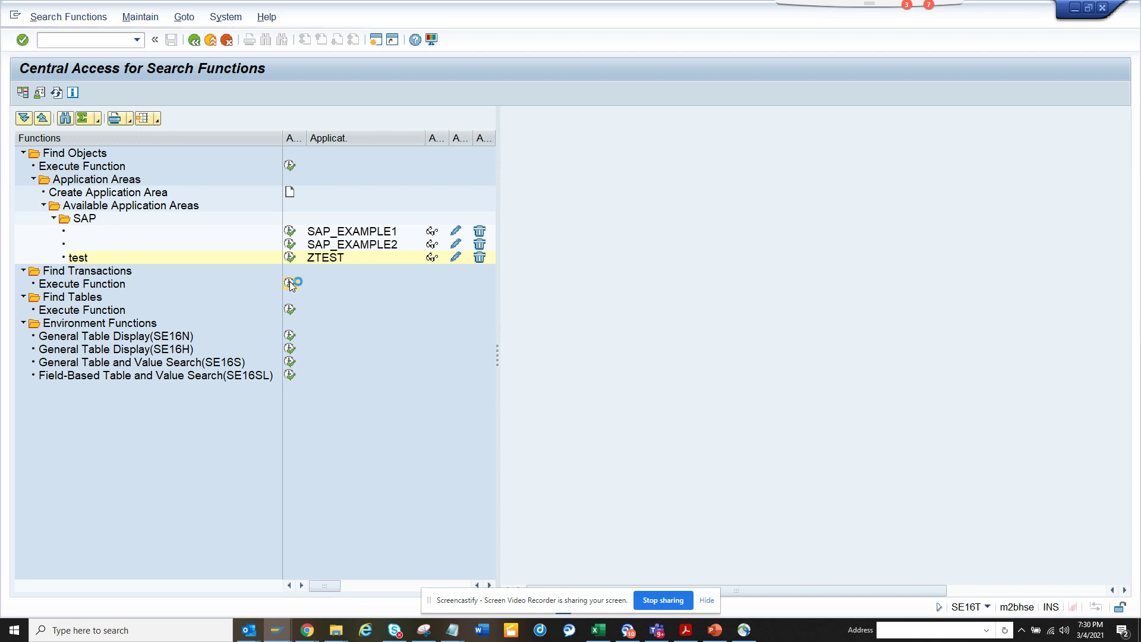
- Search transactions using the term 'purchase order'
left_click(674, 121)
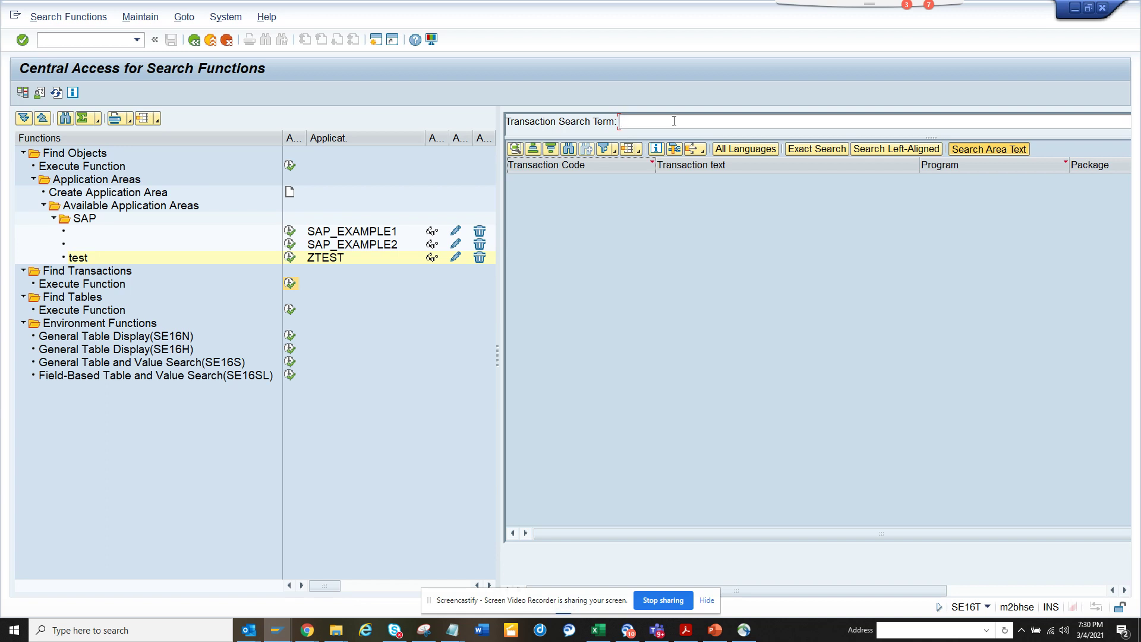
type("puc")
key("Return")
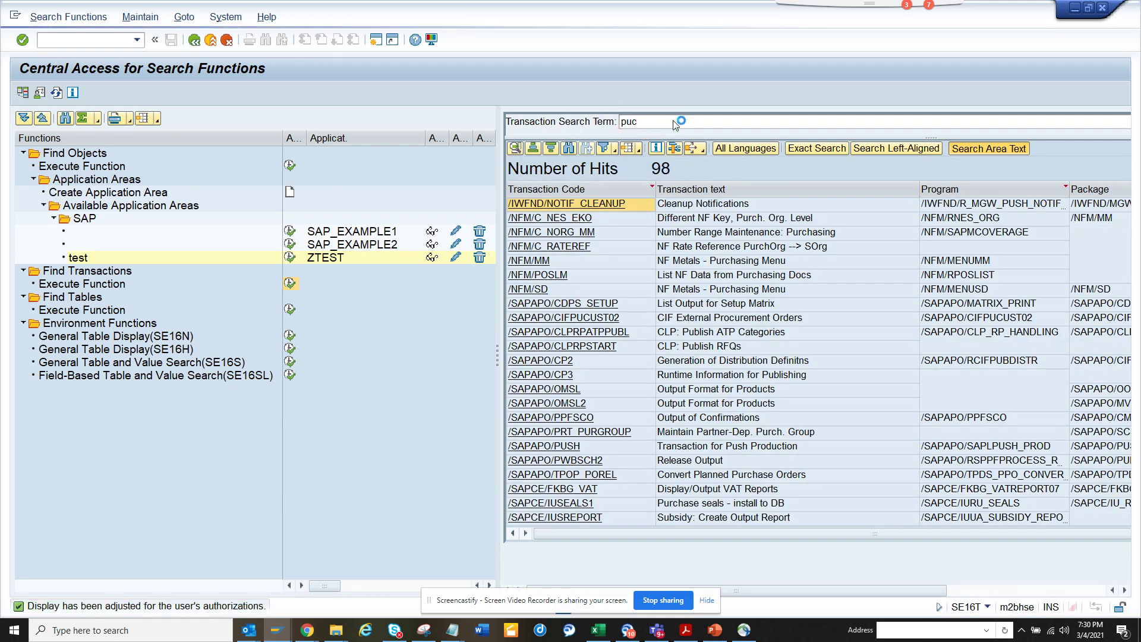
key("BackSpace")
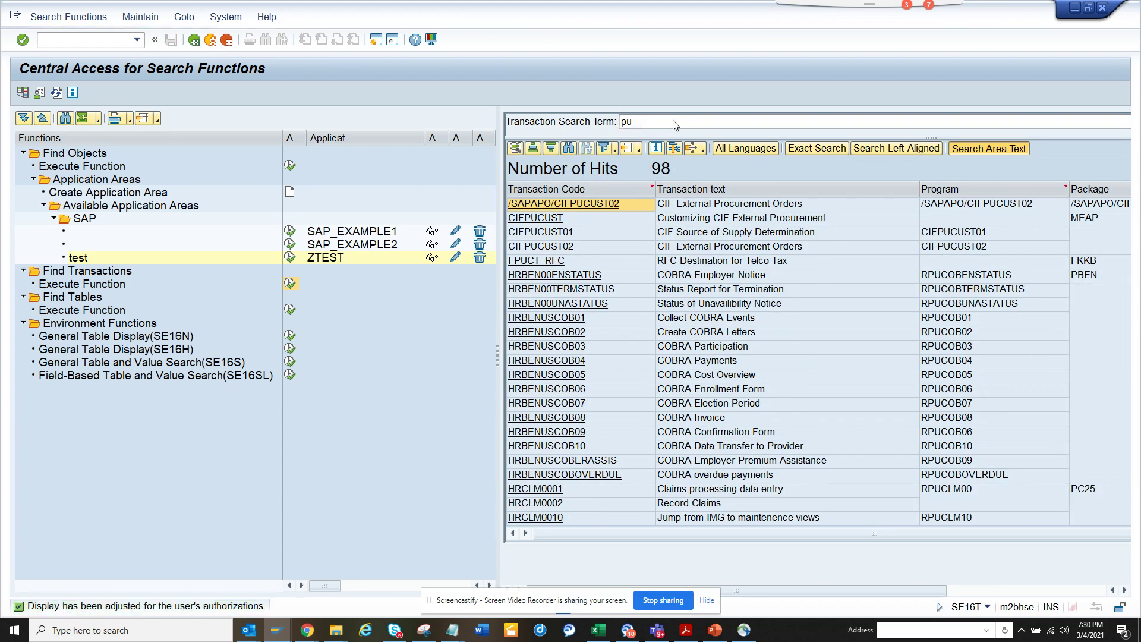
type("rc")
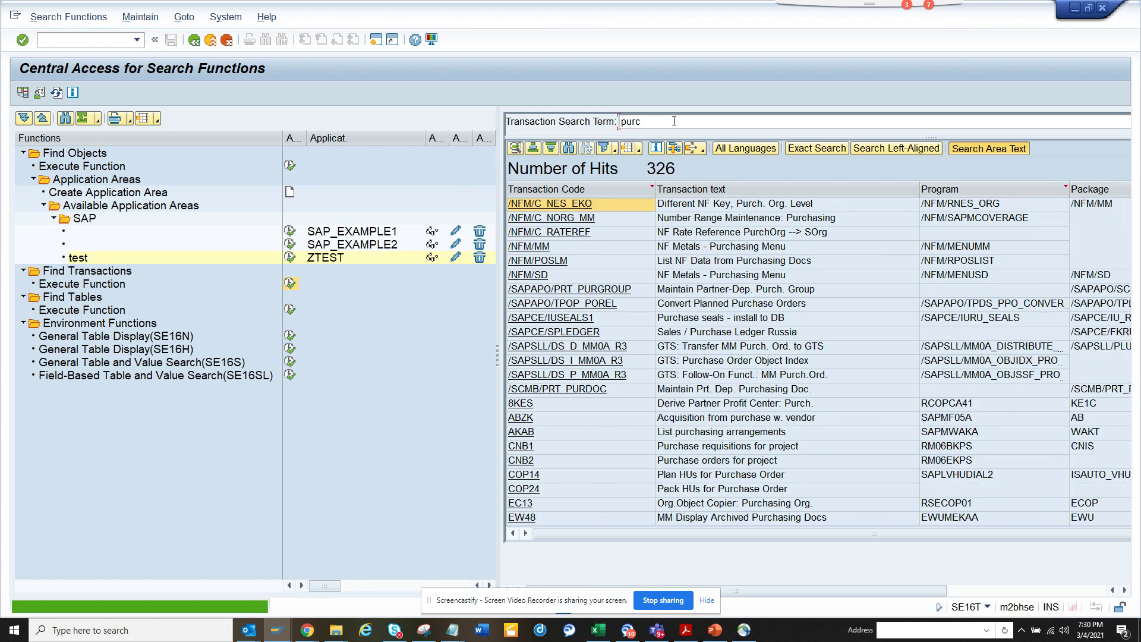
type("ha")
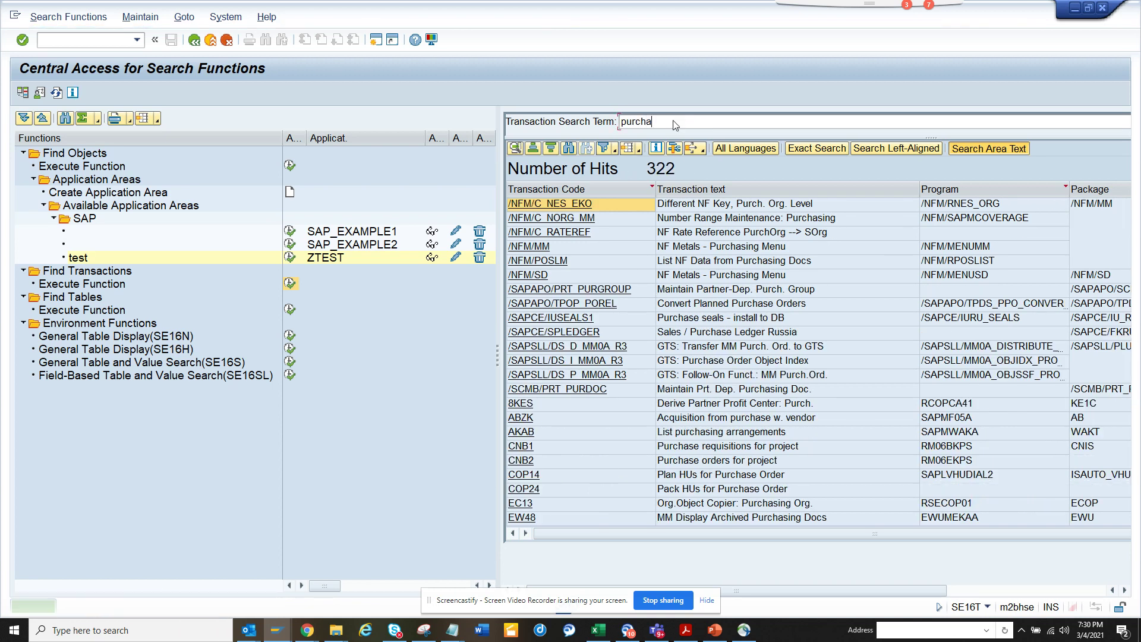
type("se")
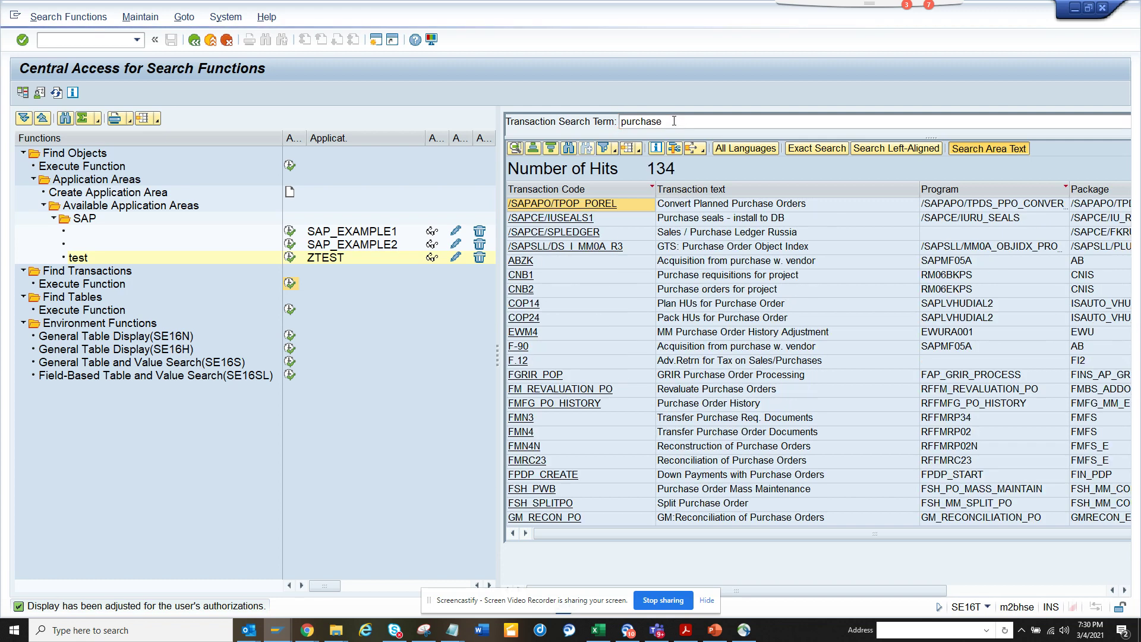
type(" o")
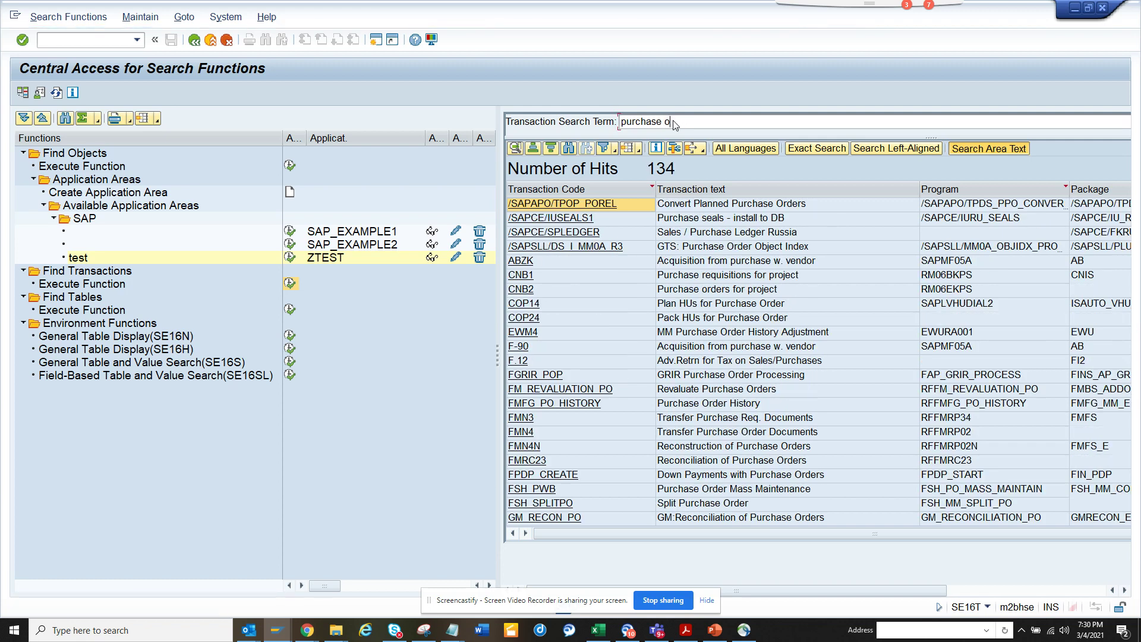
type("r")
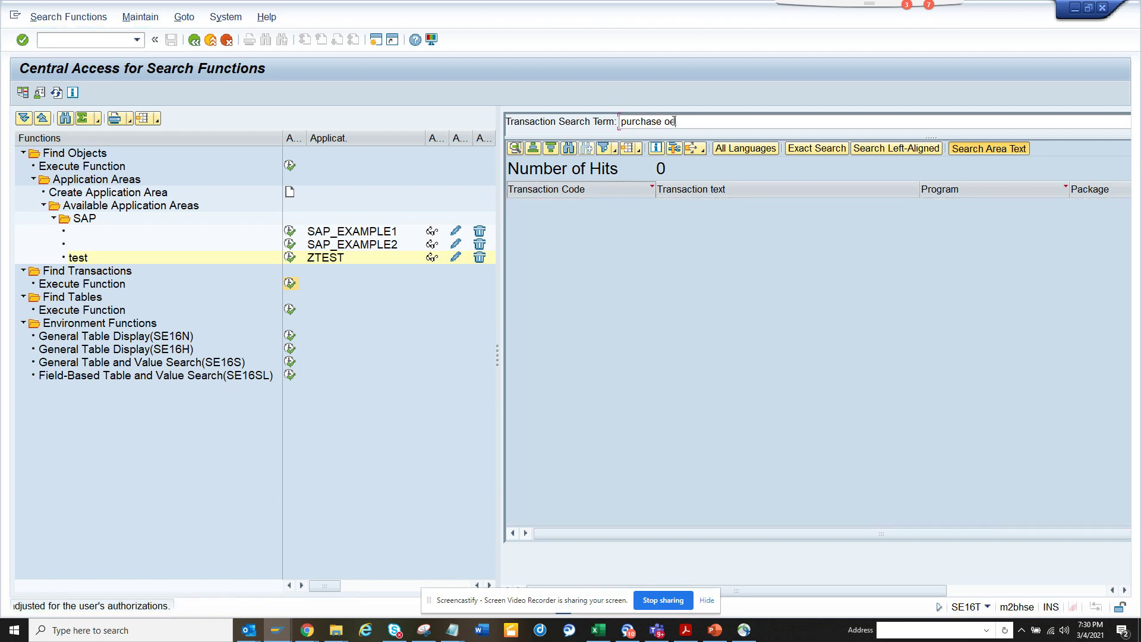
key("BackSpace")
type("r")
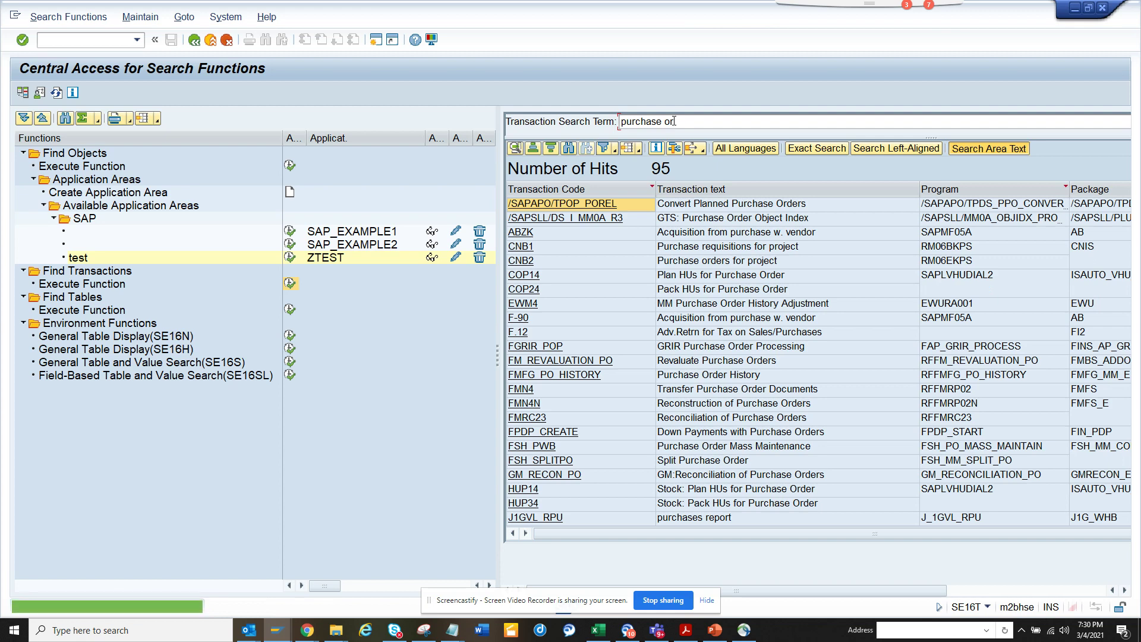
type("d")
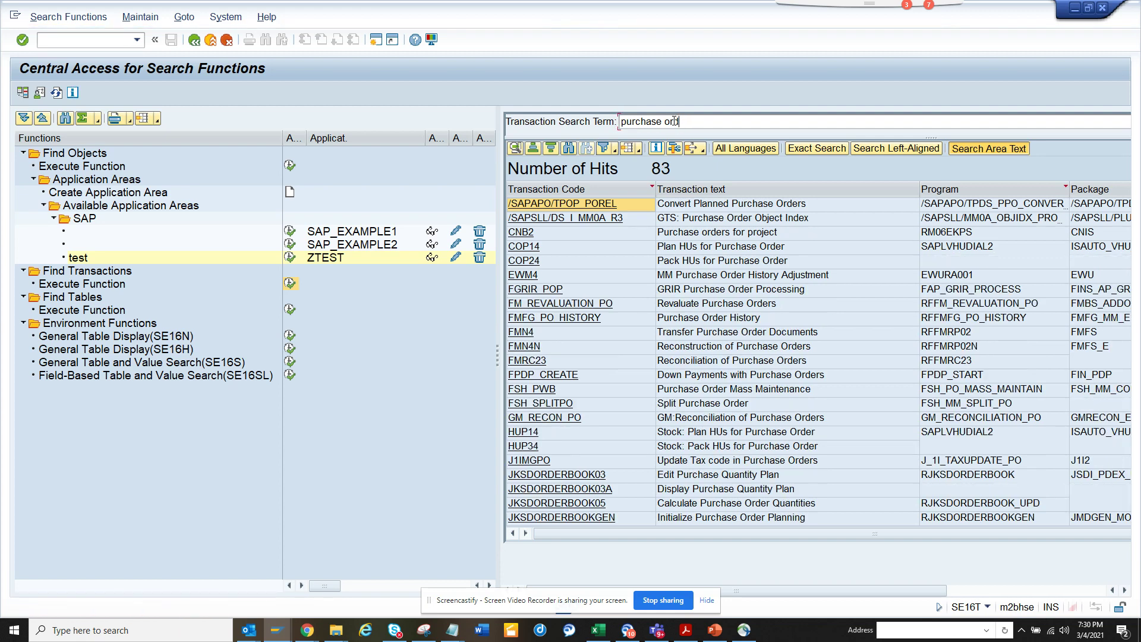
type("e")
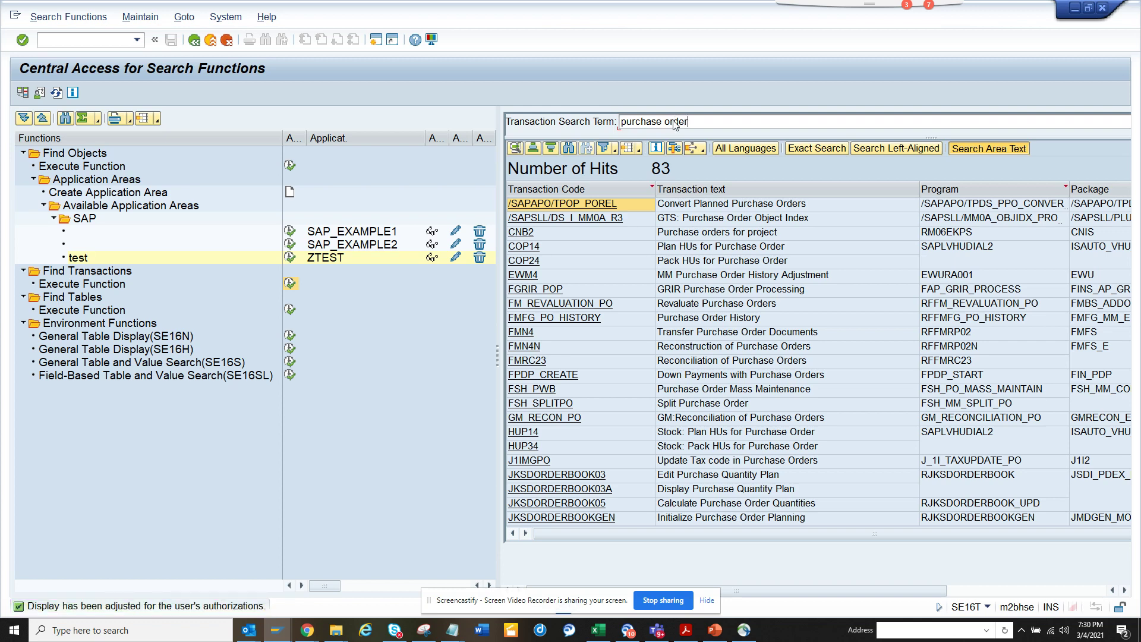
type("r")
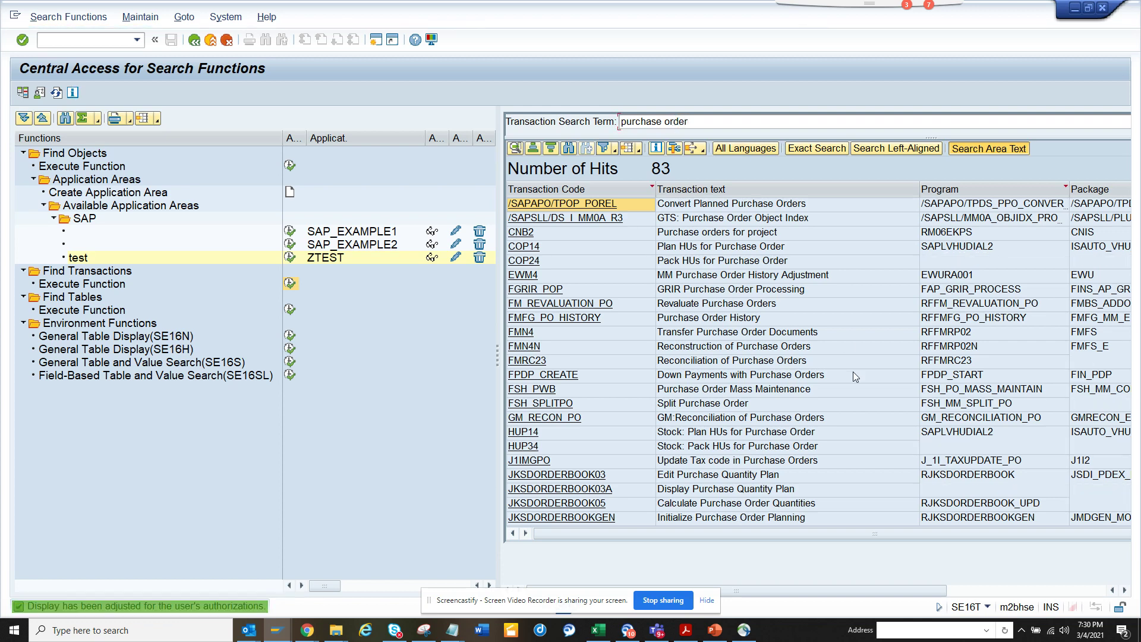
- Page down the 83 hits to the ME transactions and select ME23N
left_click(811, 396)
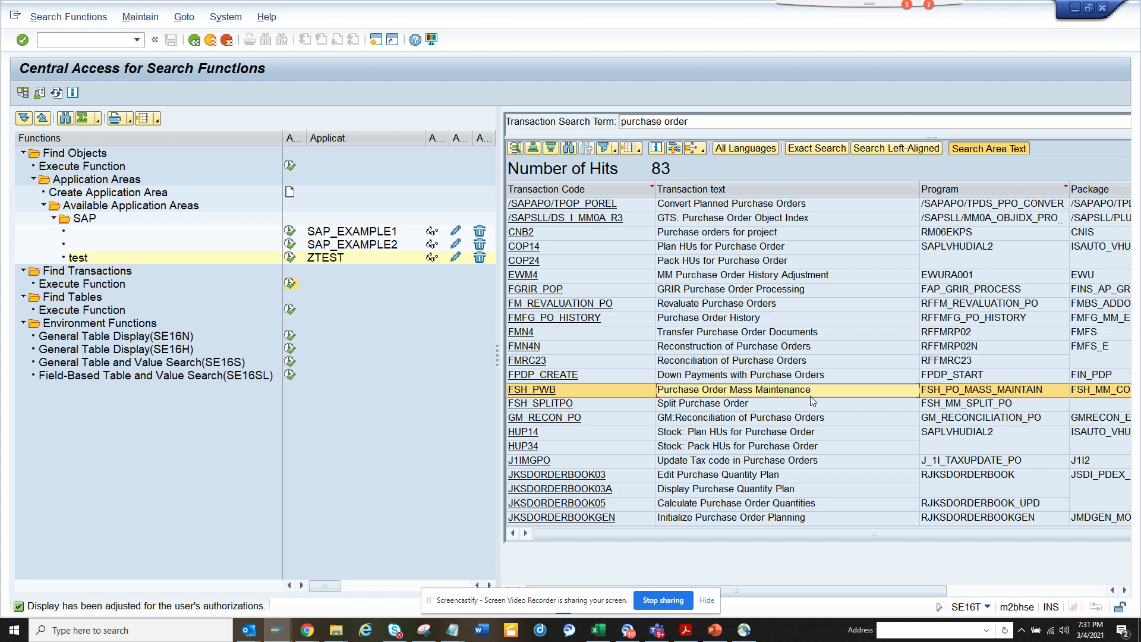
key("Page_Down")
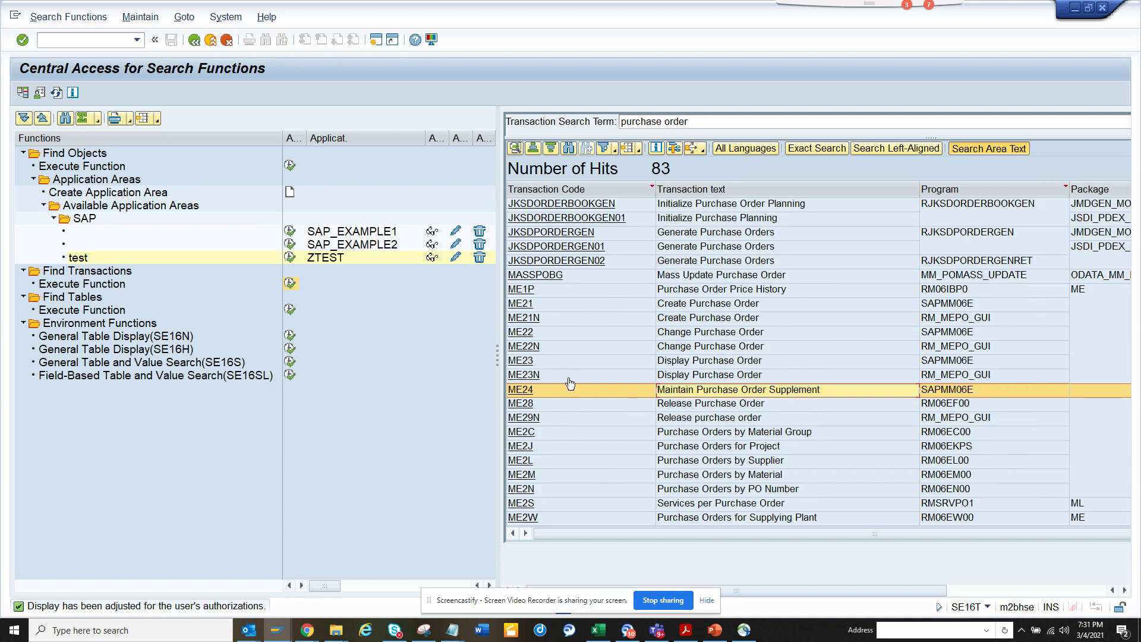
left_click(530, 376)
- Launch ME23N to display a purchase order and show its System > Status details
double_click(529, 377)
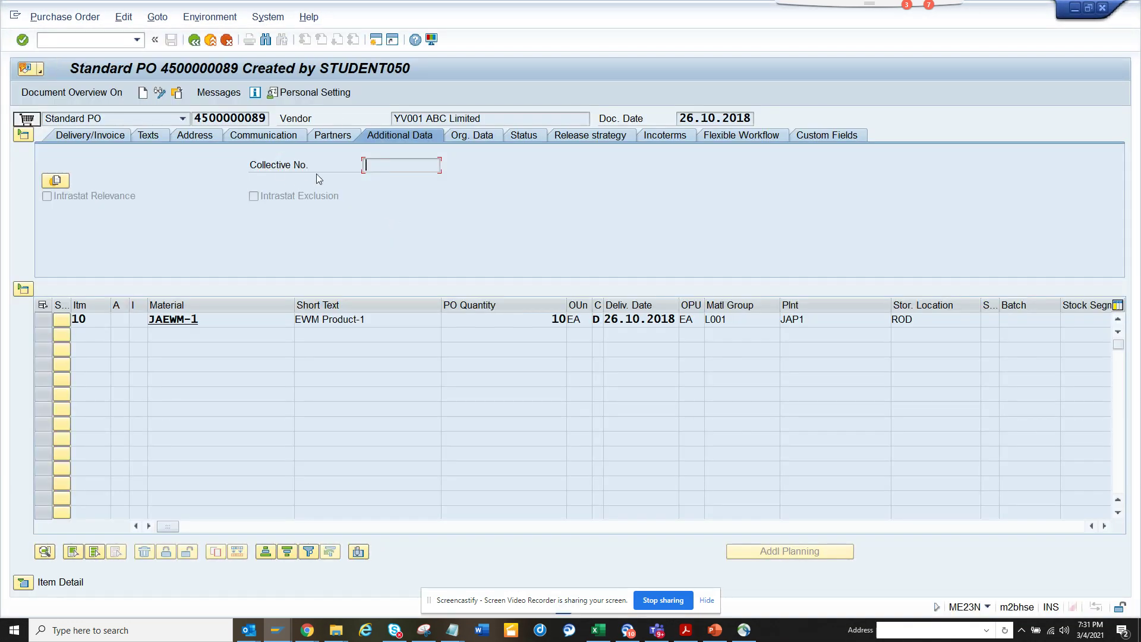
left_click(268, 16)
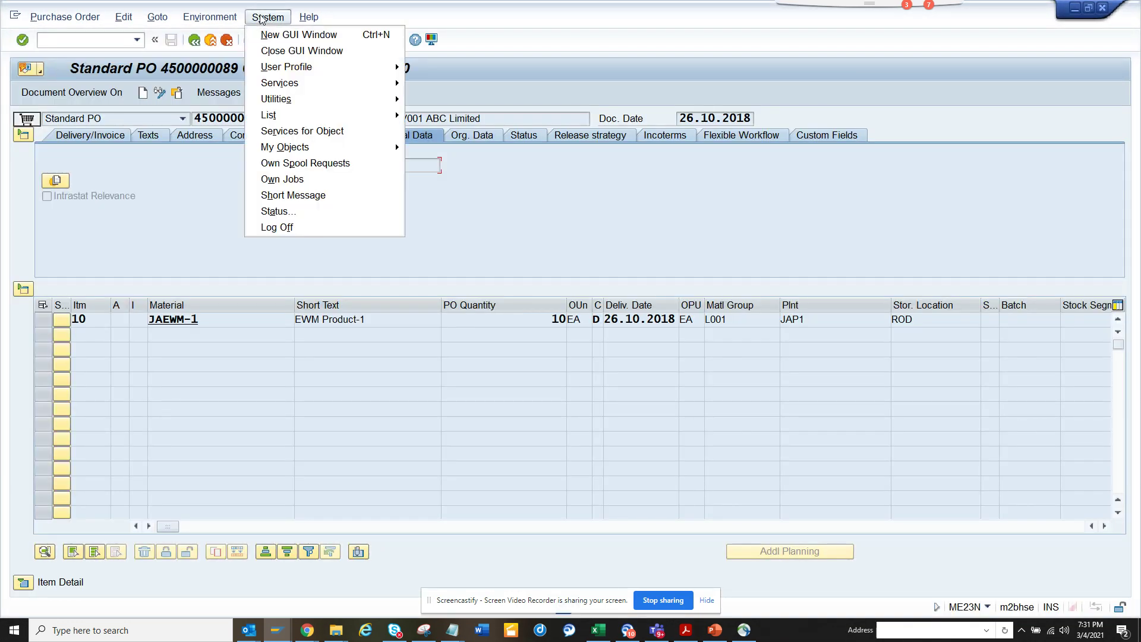
left_click(308, 211)
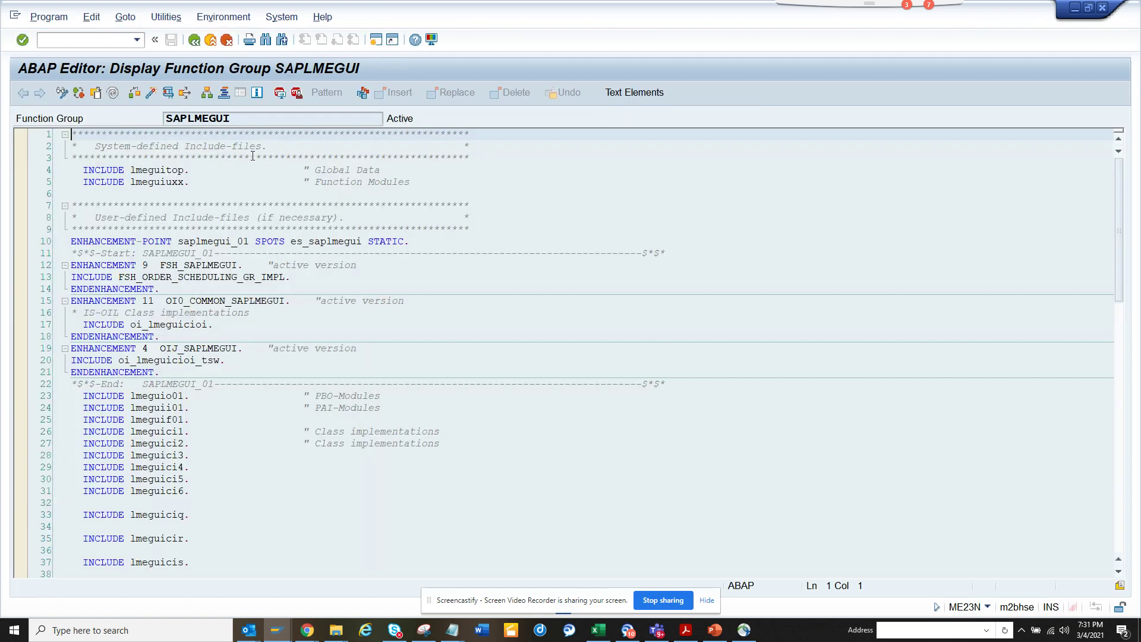
- Check function group MEGUI's attributes for package ME, then open a new GUI window
left_click(126, 15)
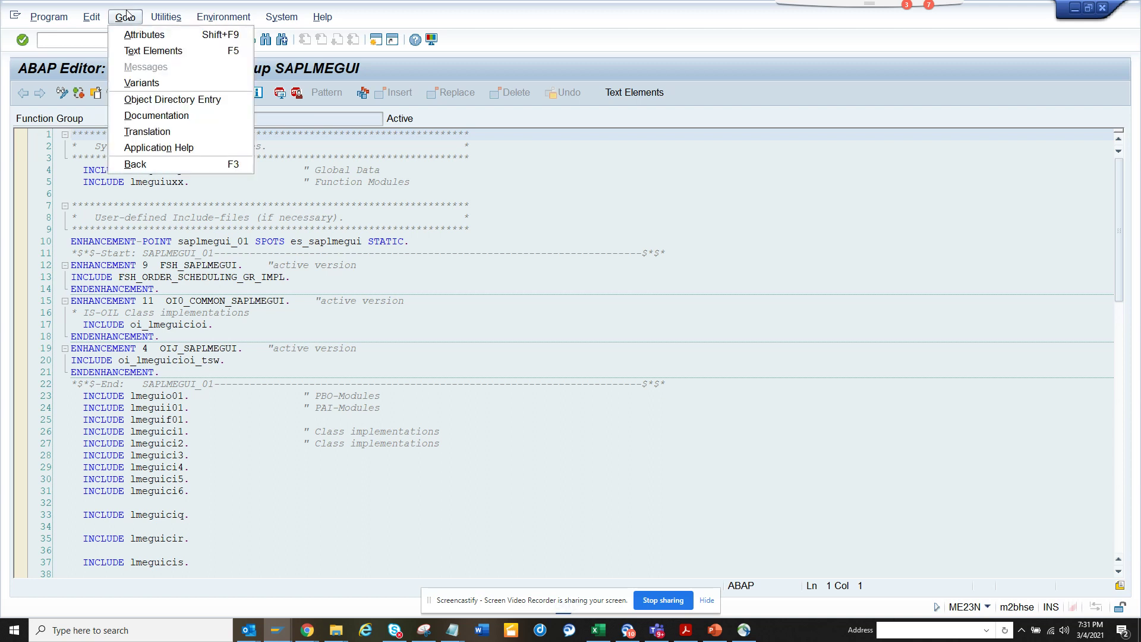
left_click(130, 34)
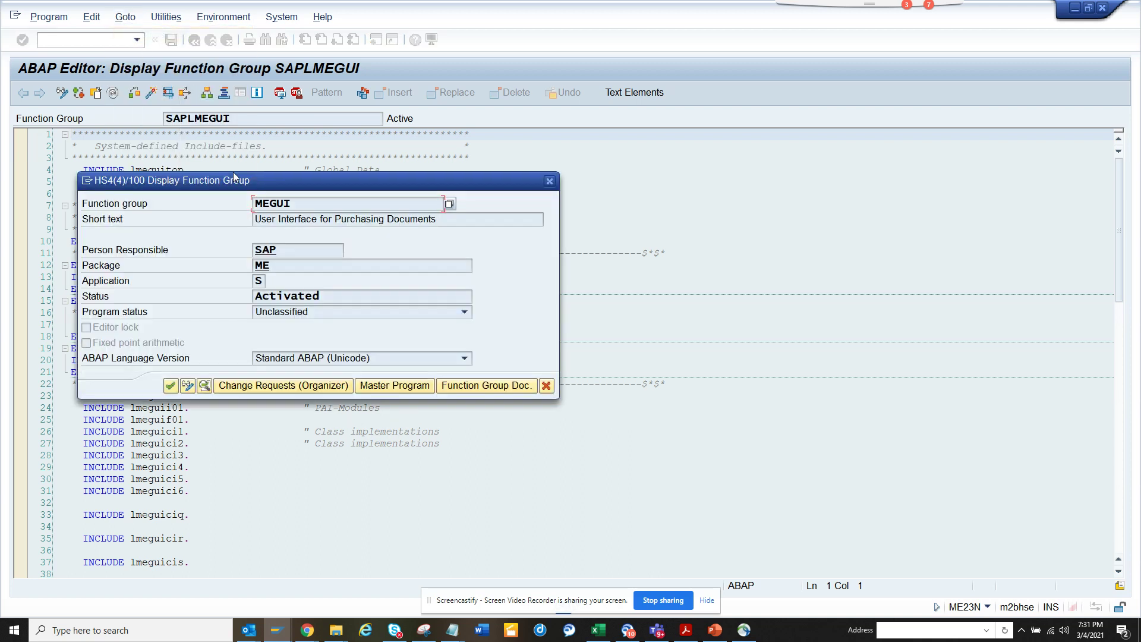
left_click(292, 268)
left_click(87, 181)
left_click(113, 232)
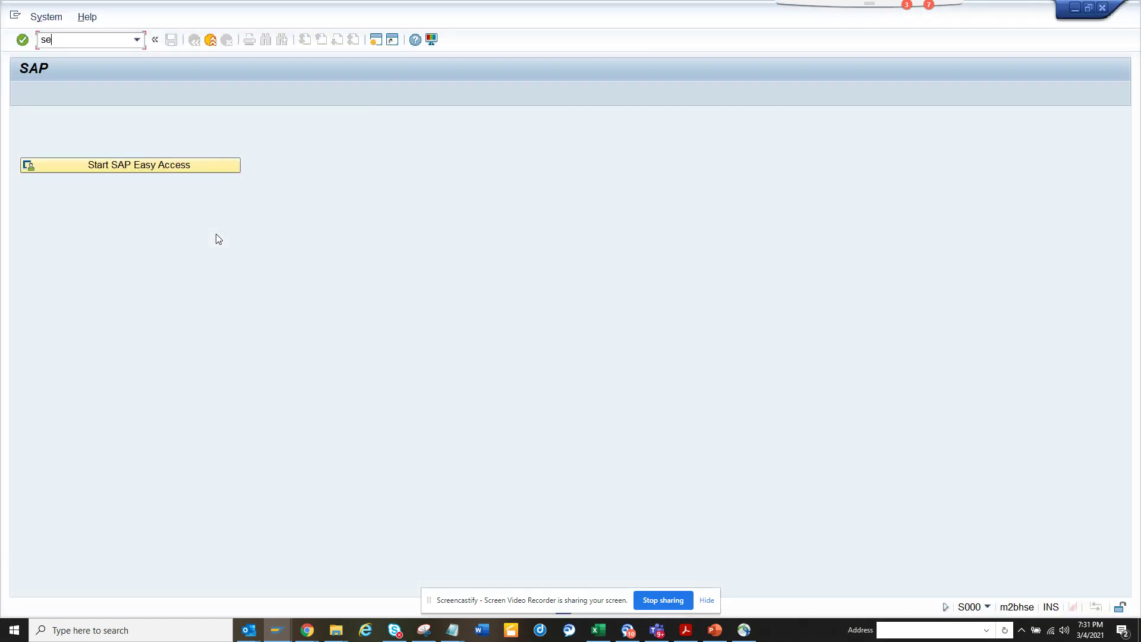
- Load package ME in SE80 and expand Transactions to list 0100, ME01, ME03 and more
key("Return")
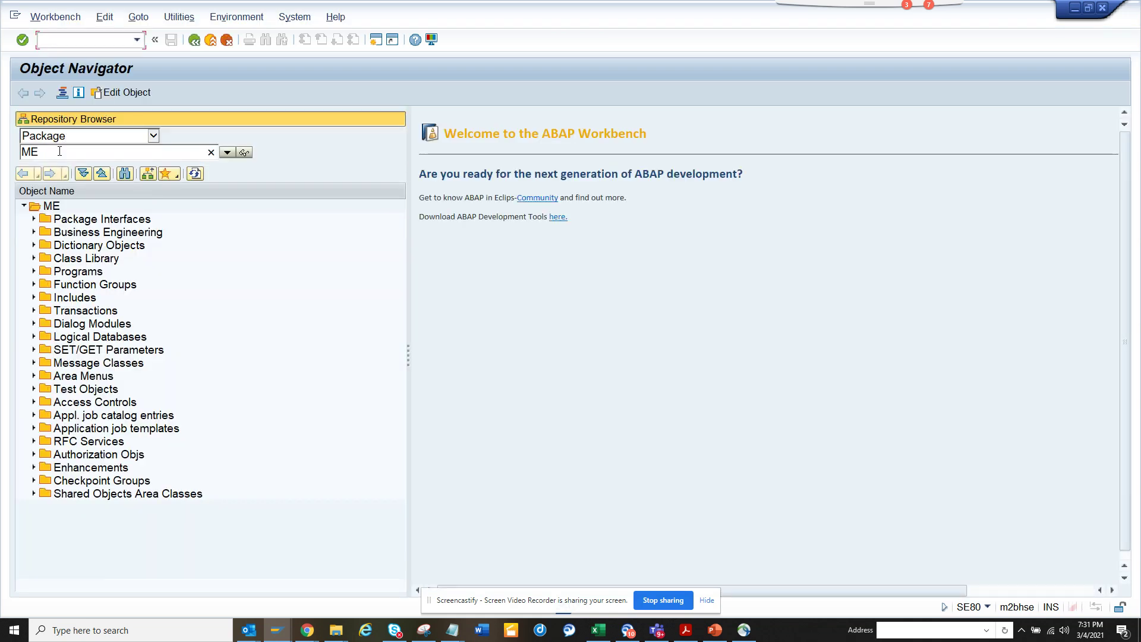
key("Return")
left_click(33, 311)
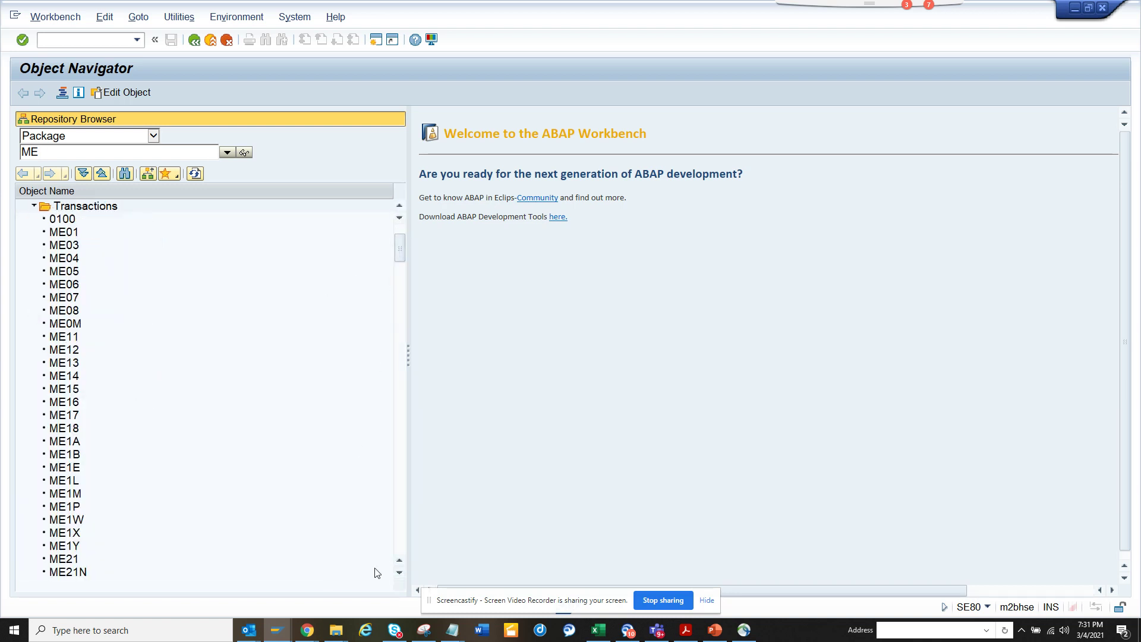
left_click_drag(402, 241, 395, 216)
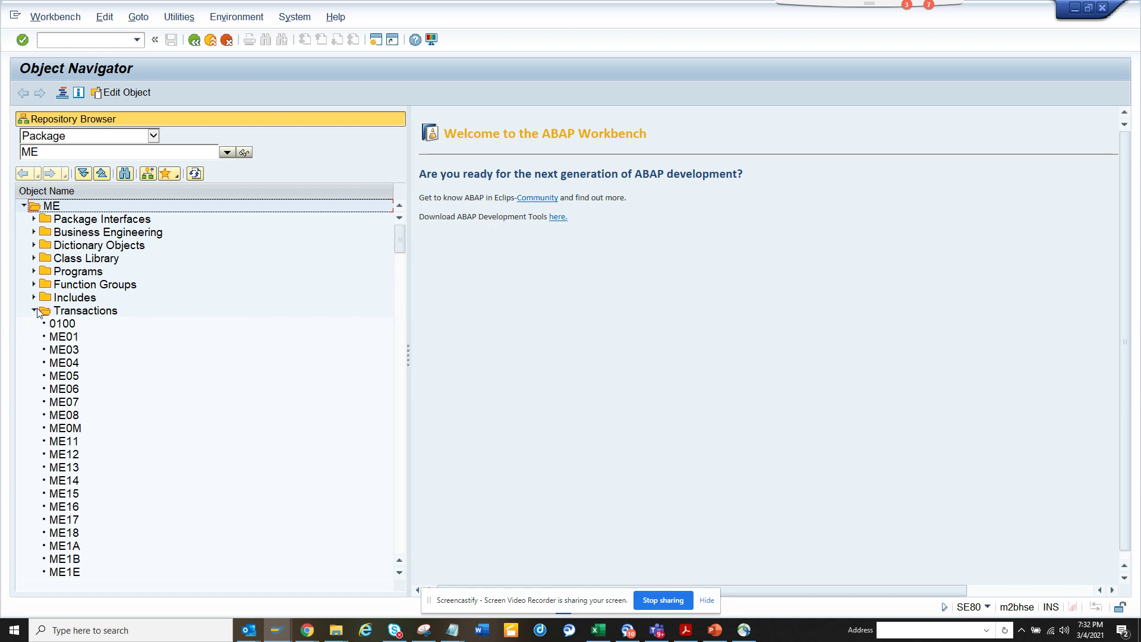
- Collapse Transactions, expand Dictionary Objects, and briefly view then collapse Views
left_click(35, 310)
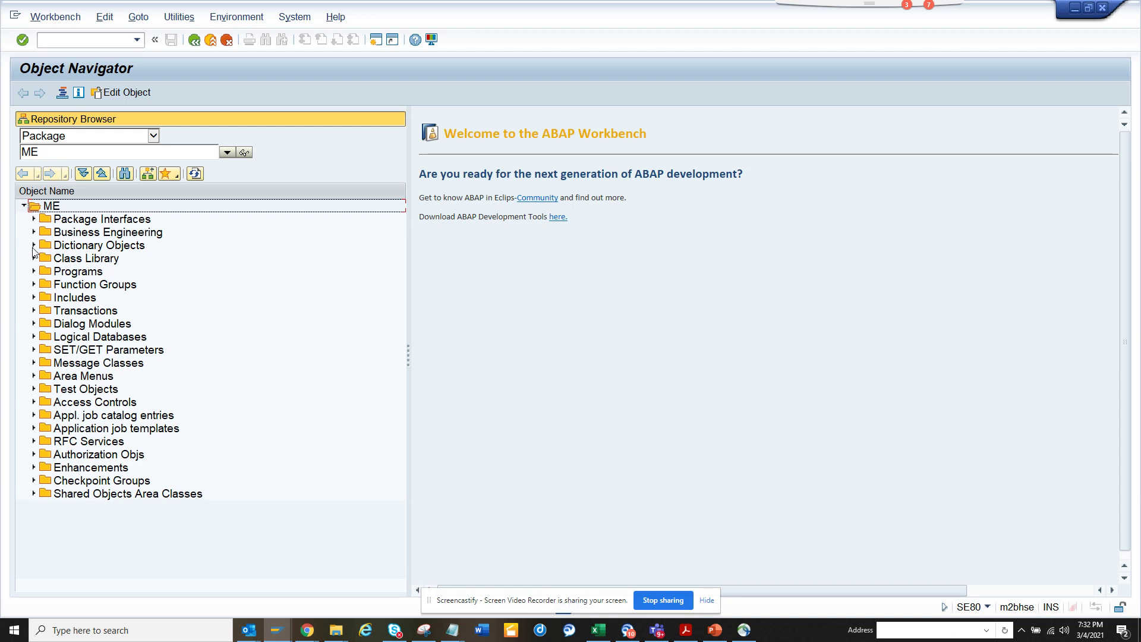
left_click(34, 245)
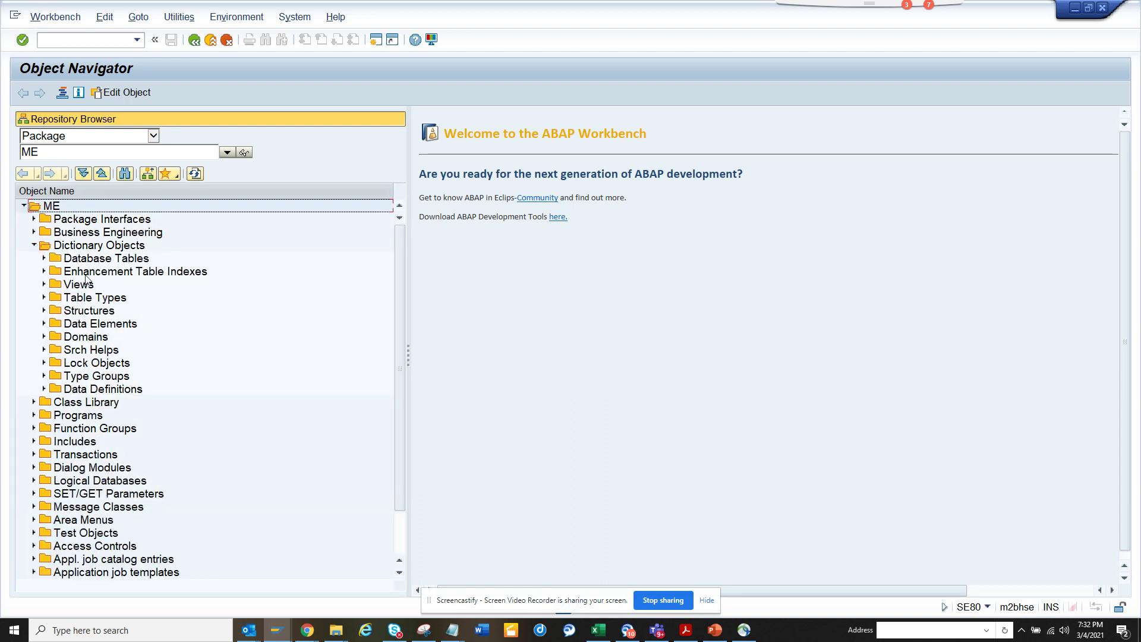
left_click(45, 285)
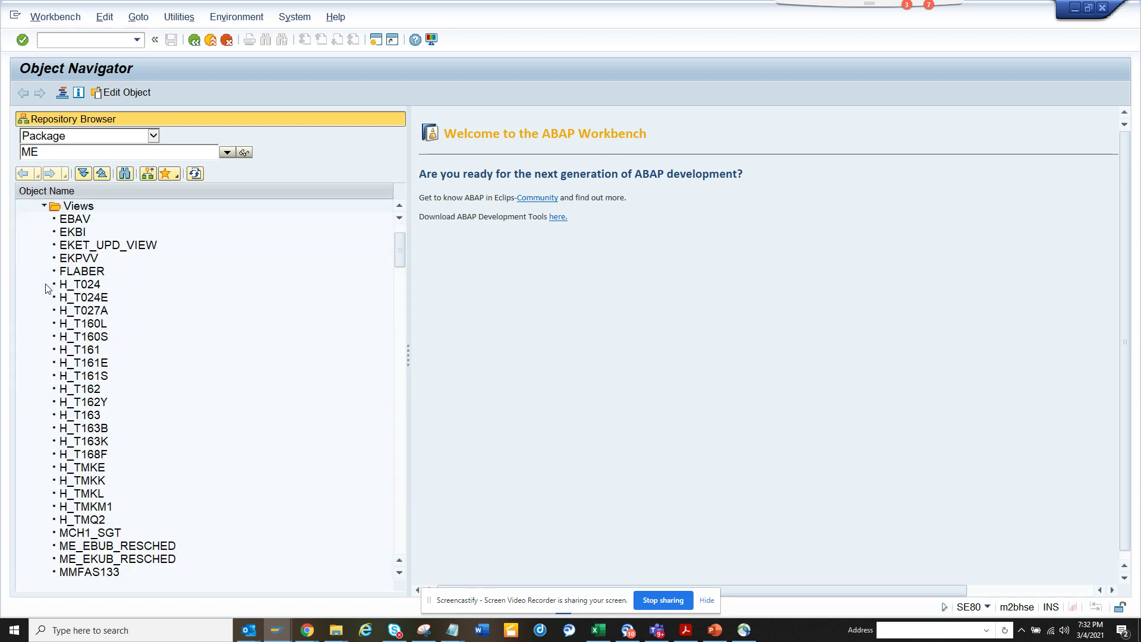
left_click(45, 205)
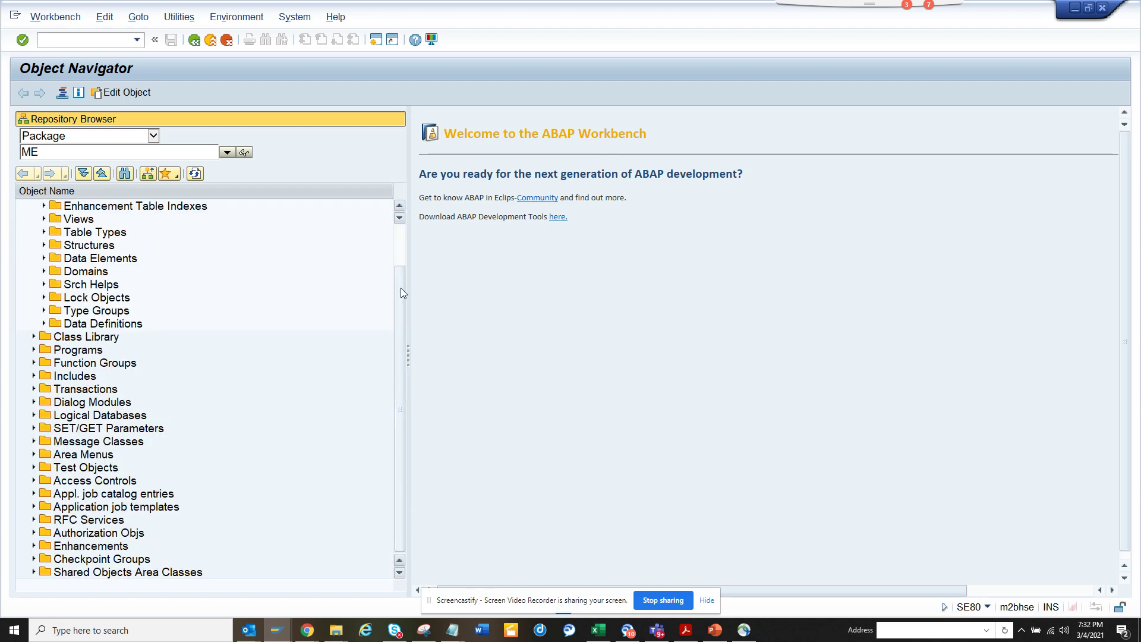
- Expand RFC Services and Function Groups, then open function group 0MEQ
left_click(34, 520)
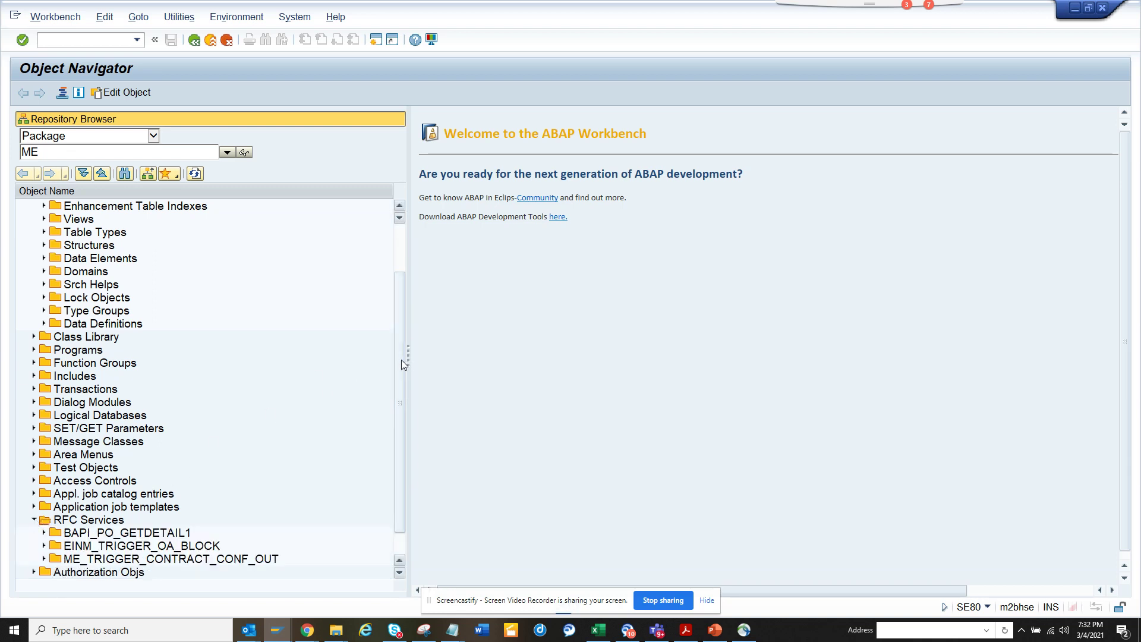
scroll(404, 404, "down", 1)
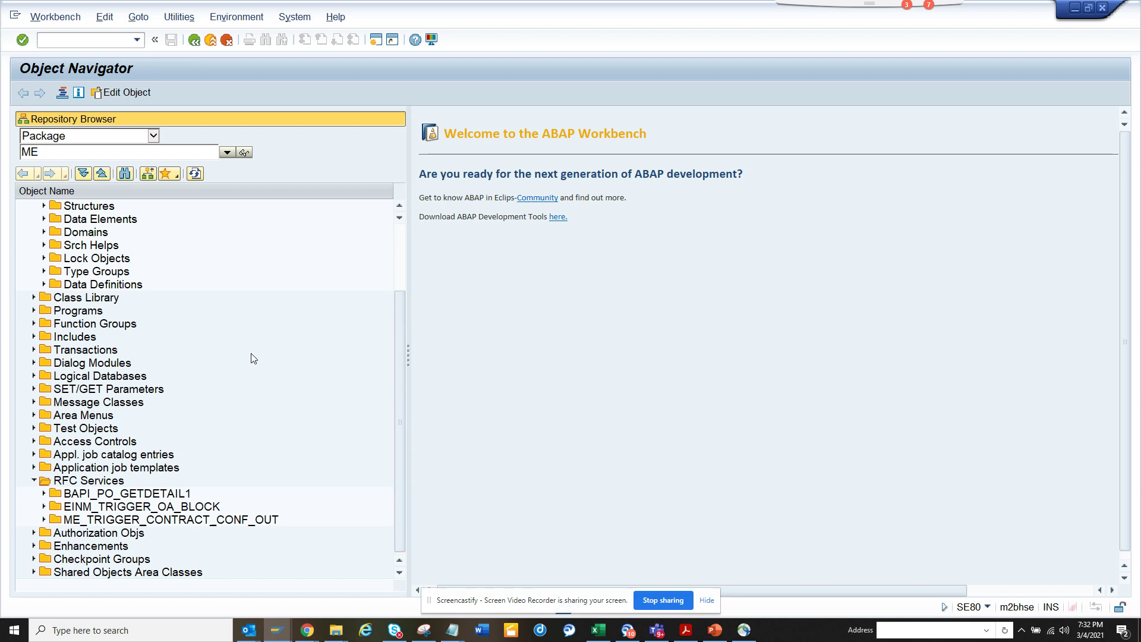
left_click(34, 323)
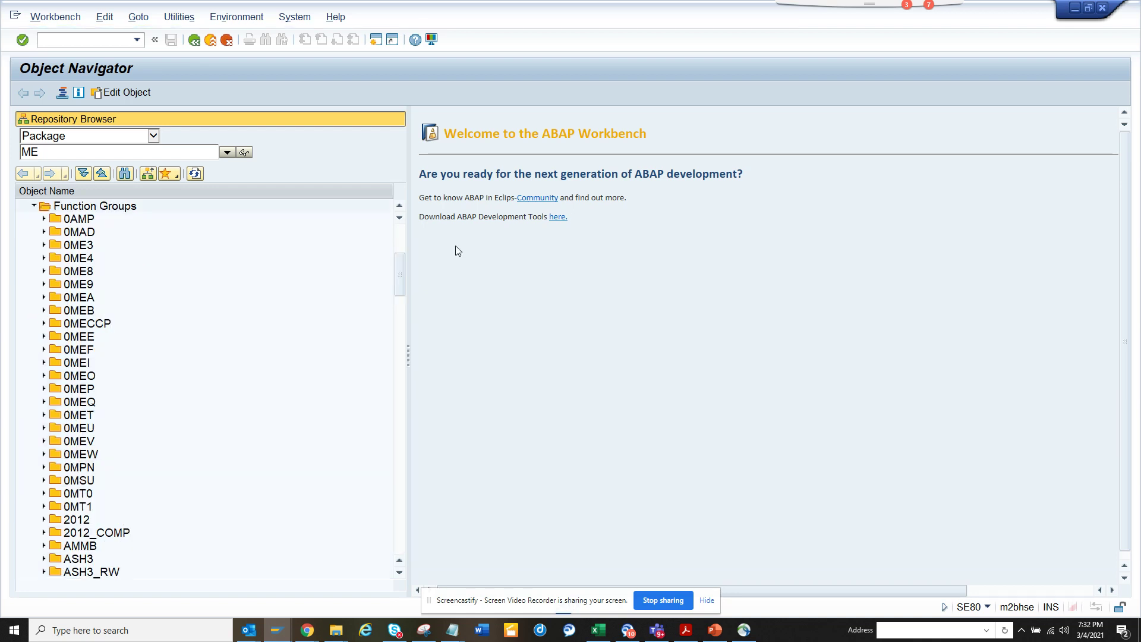
left_click(45, 402)
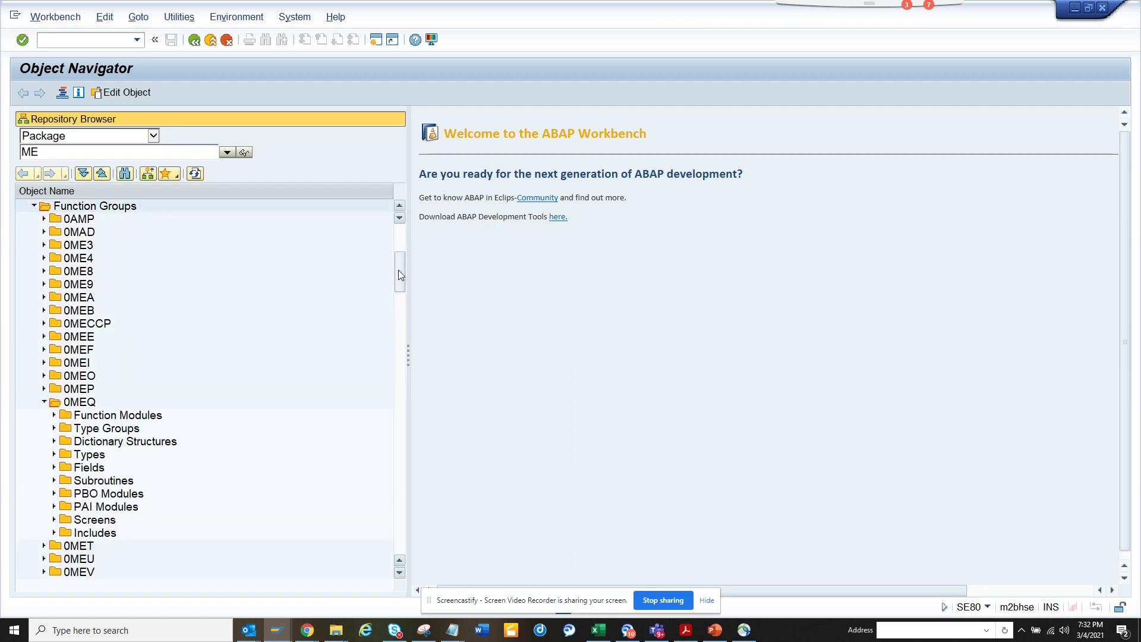
left_click_drag(398, 269, 416, 536)
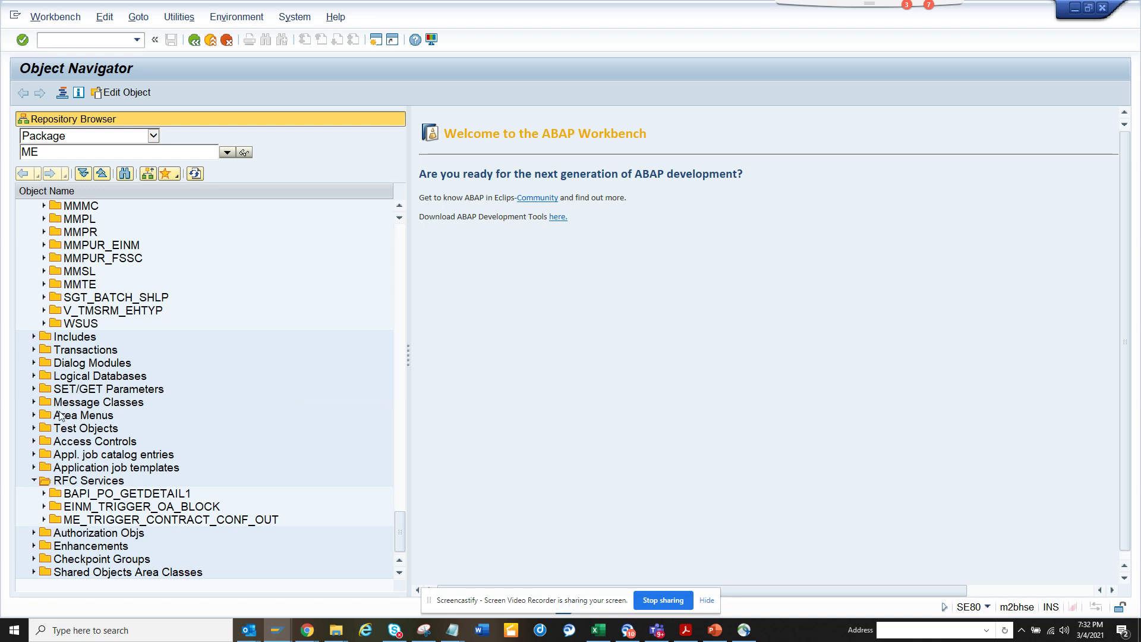
- Expand SET/GET Parameters and Area Menus, showing ME00 and ME00_PUR_CSF
left_click(34, 388)
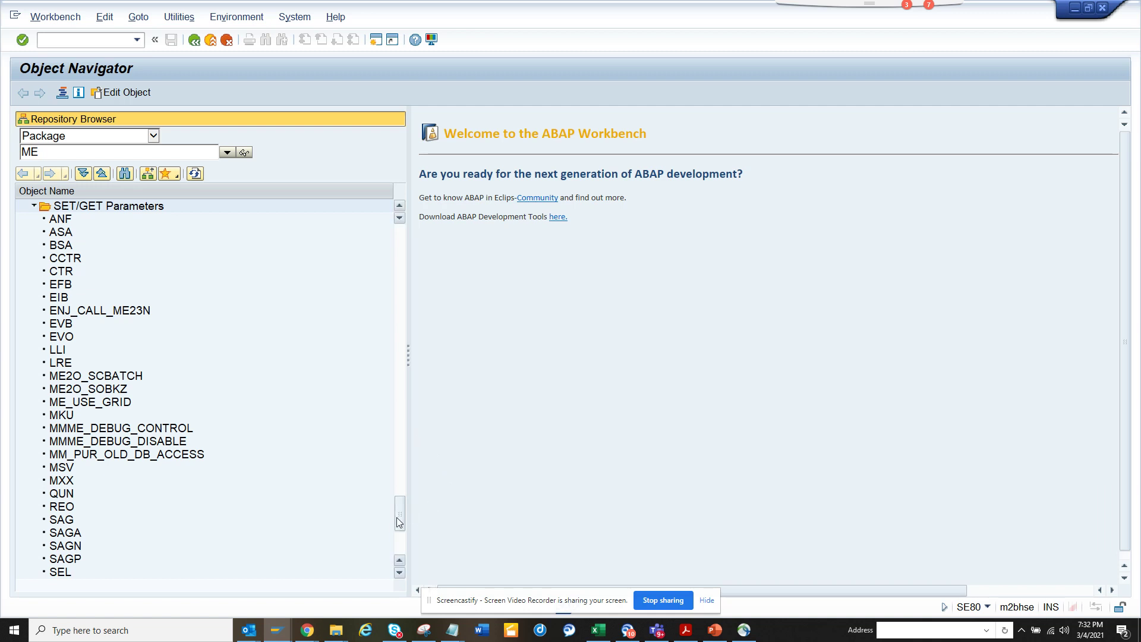
left_click_drag(398, 522, 409, 572)
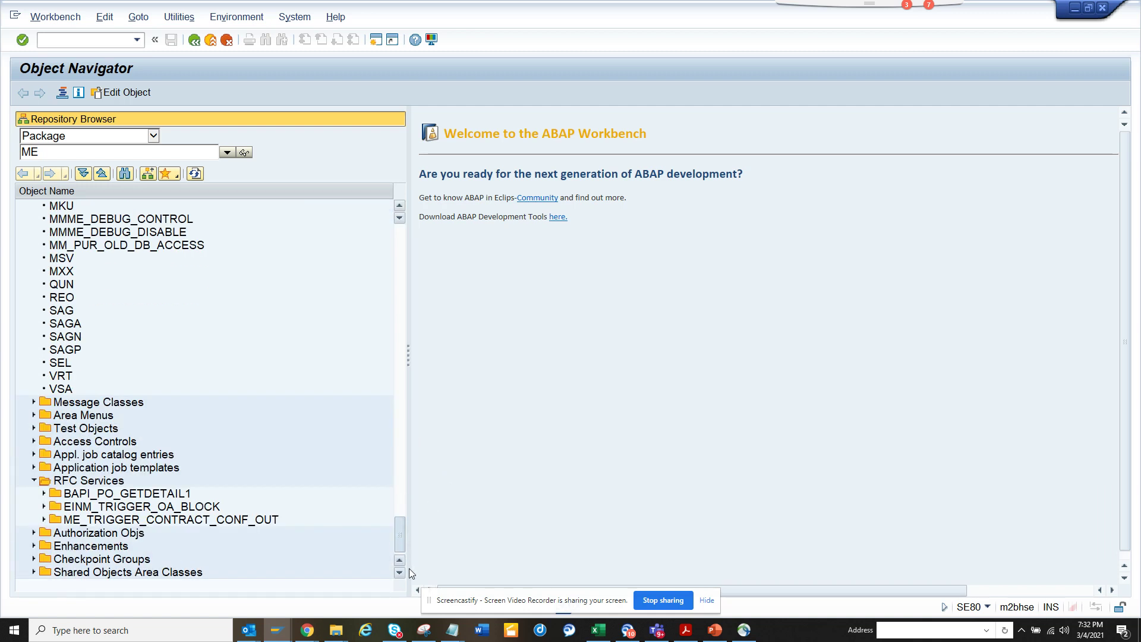
left_click(33, 415)
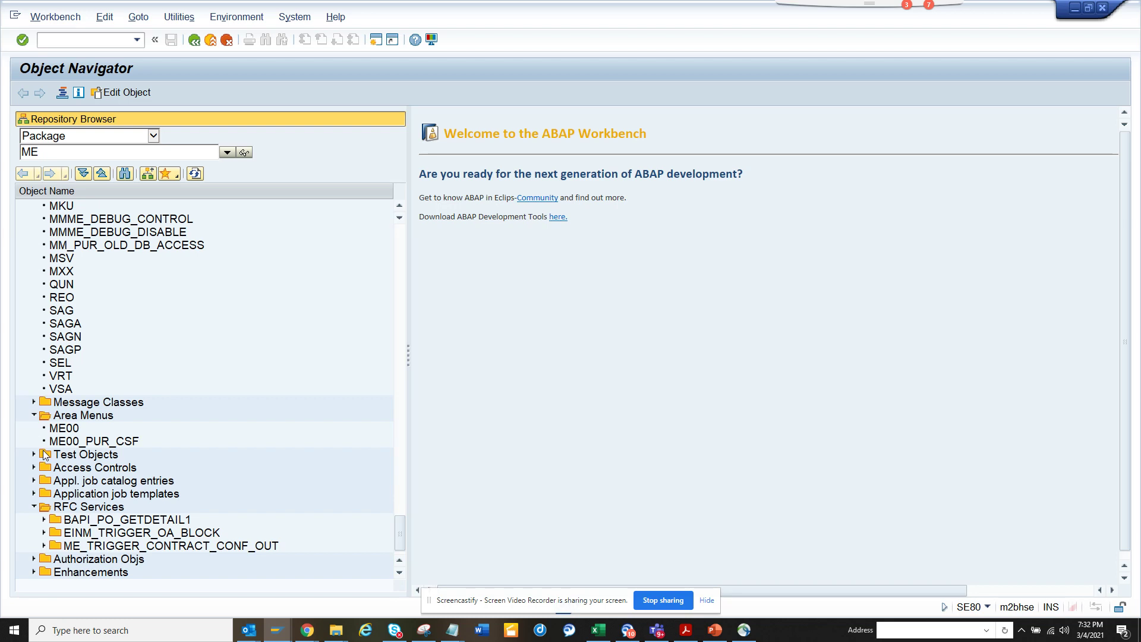
left_click_drag(401, 525, 407, 247)
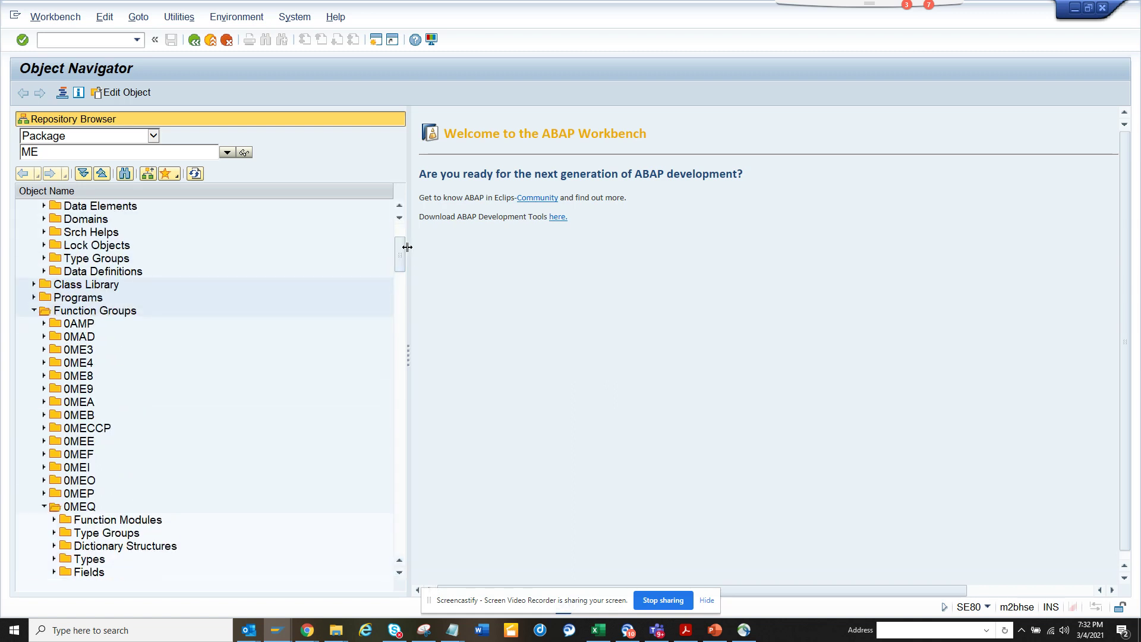